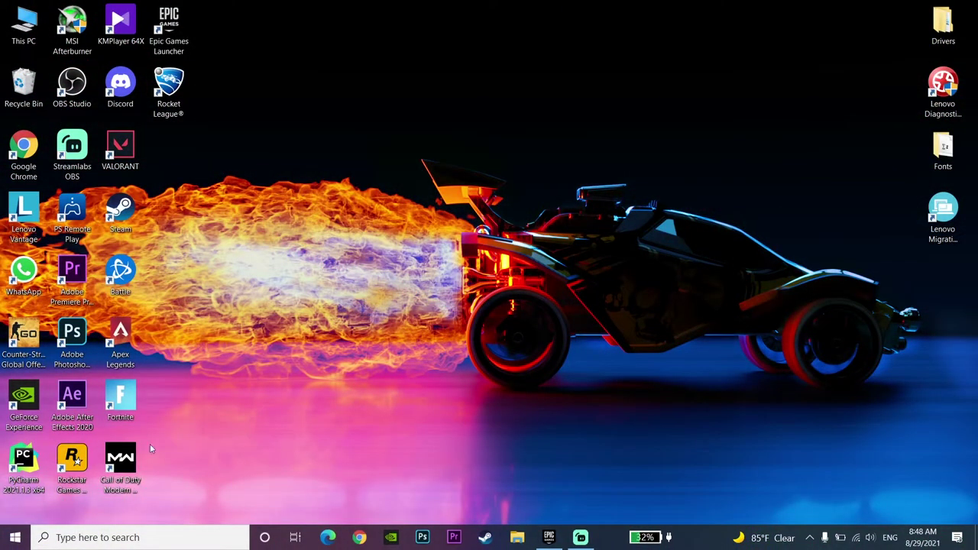
# Step: Run %localappdata% from the Run dialog to open the AppData\Local folder
pyautogui.rightClick(14, 539)
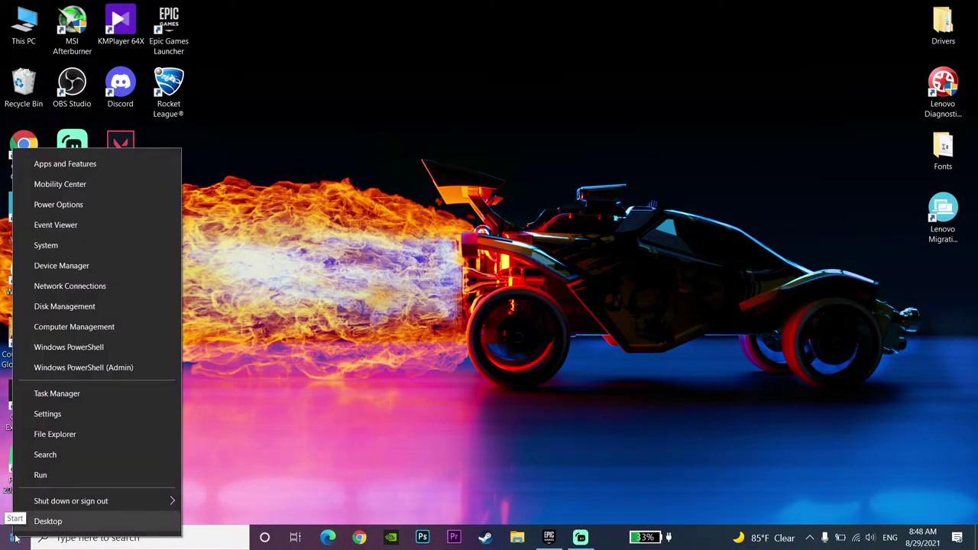
pyautogui.click(43, 477)
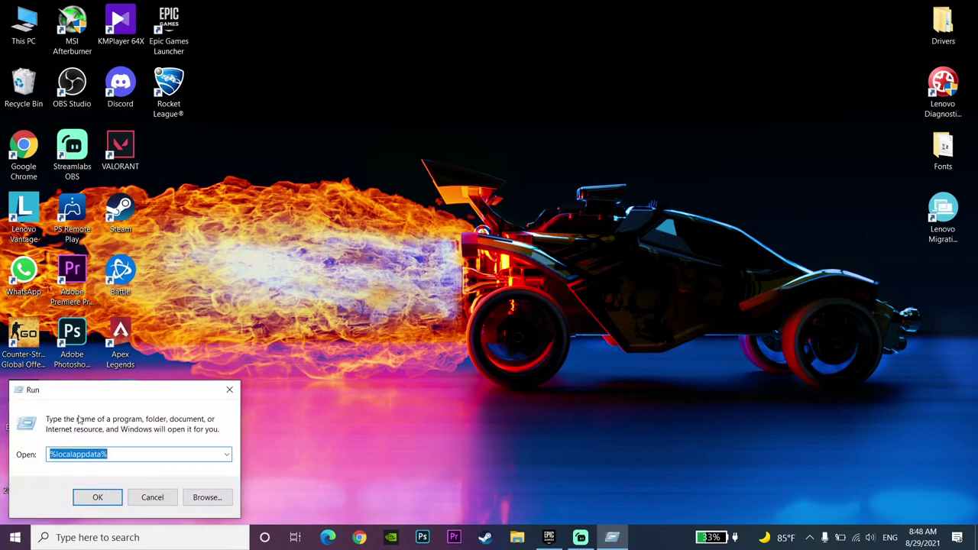
pyautogui.moveTo(92, 389); pyautogui.dragTo(326, 164)
pyautogui.click(349, 225)
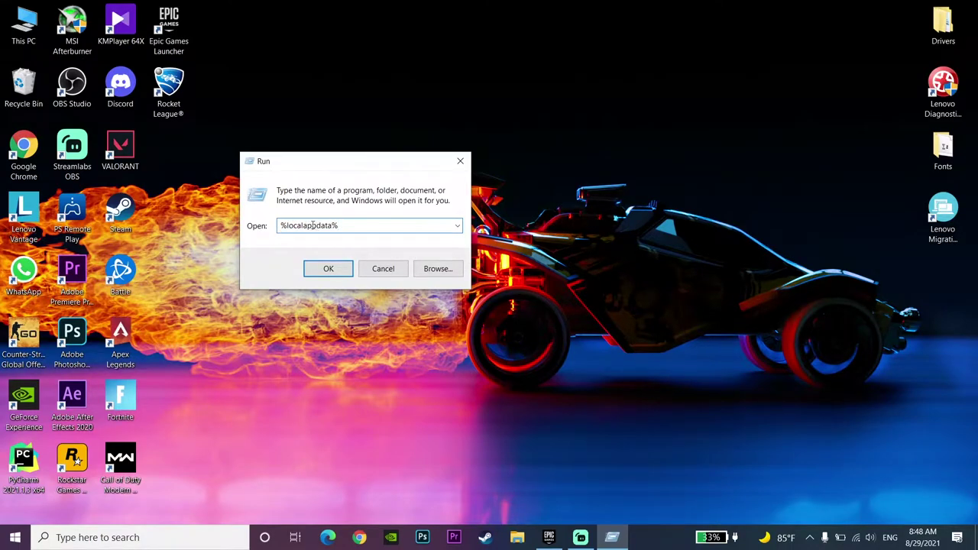
pyautogui.click(324, 270)
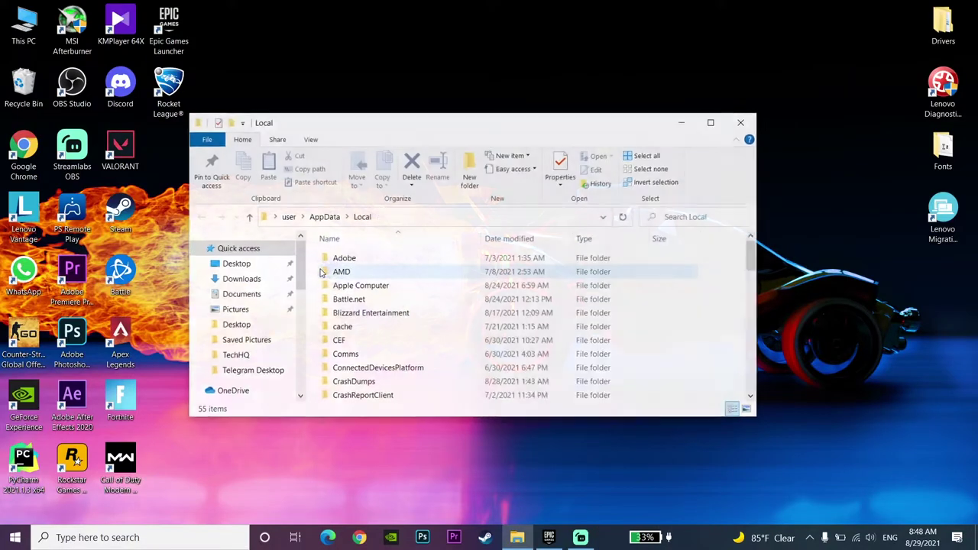
# Step: Maximize Explorer and open AppData\Local\EpicGamesLauncher\Saved
pyautogui.click(711, 123)
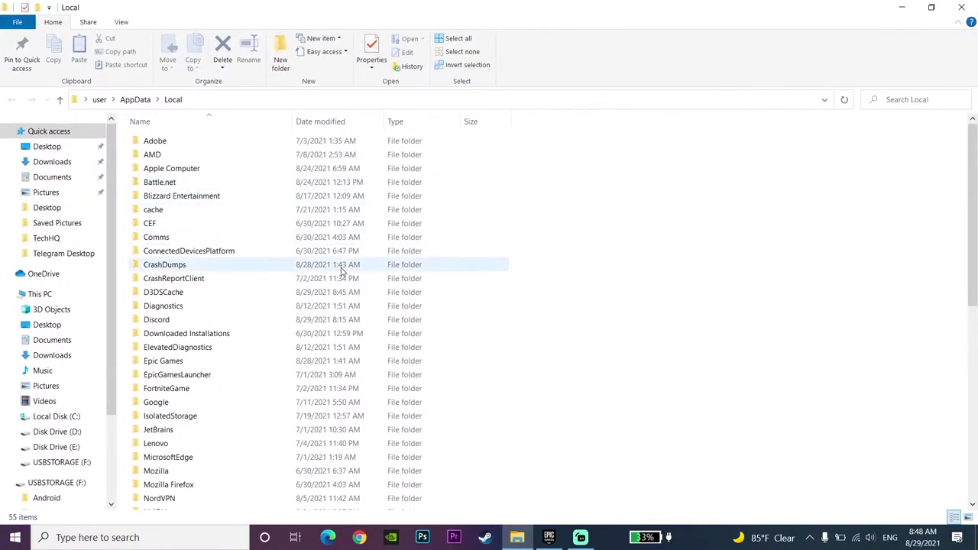
pyautogui.scroll(-9, 269, 388)
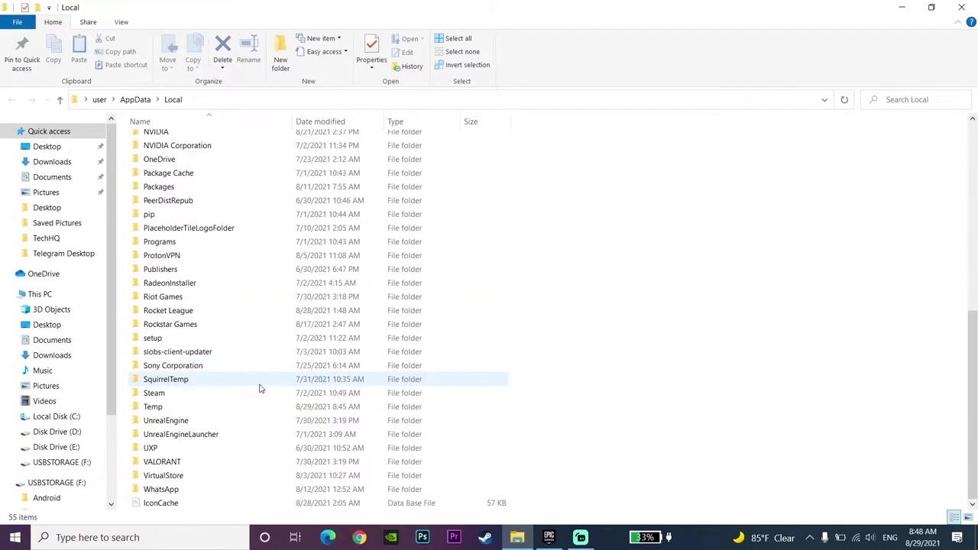
pyautogui.scroll(9, 260, 389)
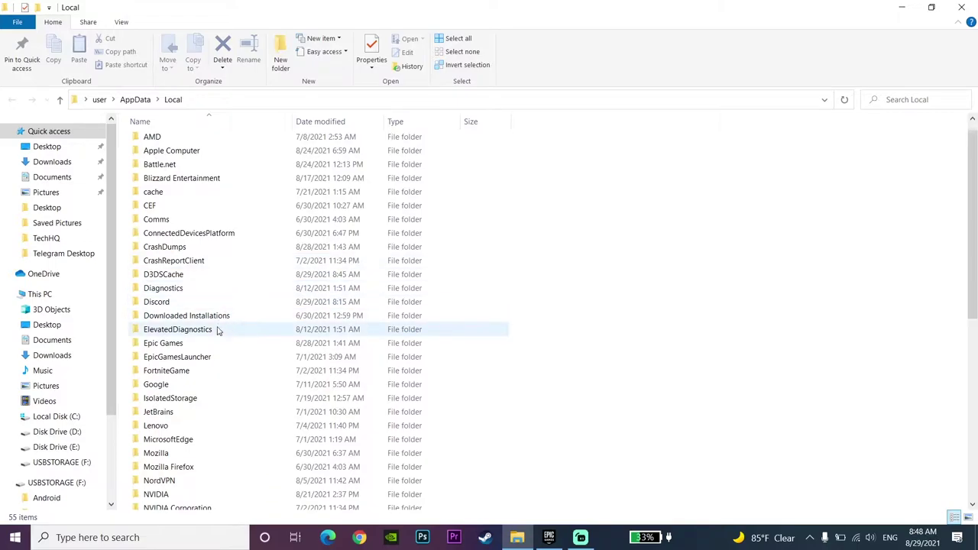
pyautogui.click(149, 358)
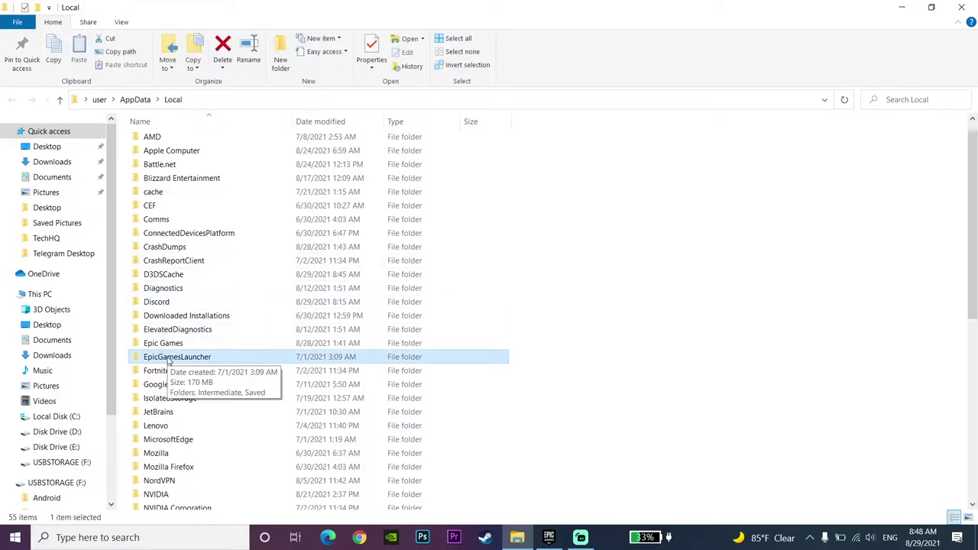
pyautogui.doubleClick(168, 358)
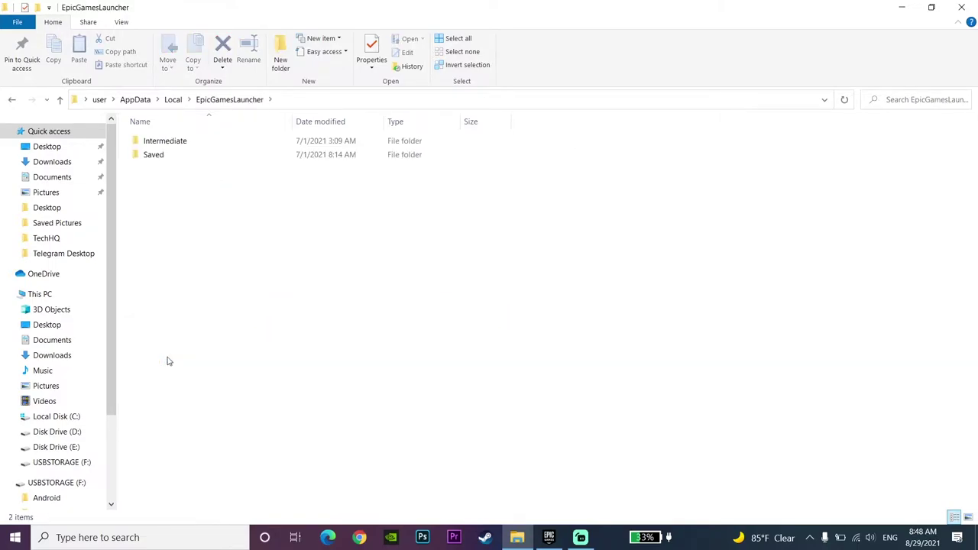
pyautogui.doubleClick(179, 157)
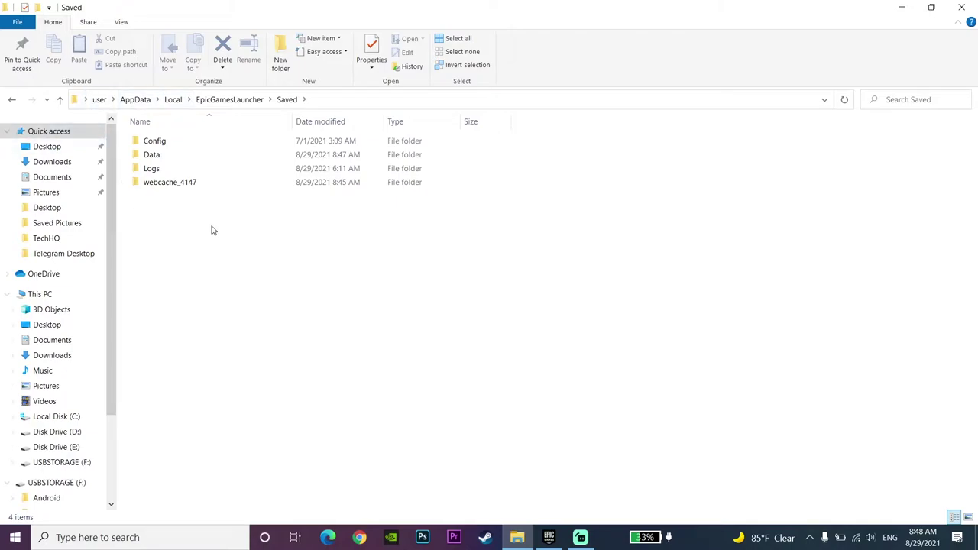
# Step: Try deleting the webcache_4147 folder, which fails with a Folder In Use warning
pyautogui.moveTo(149, 189)
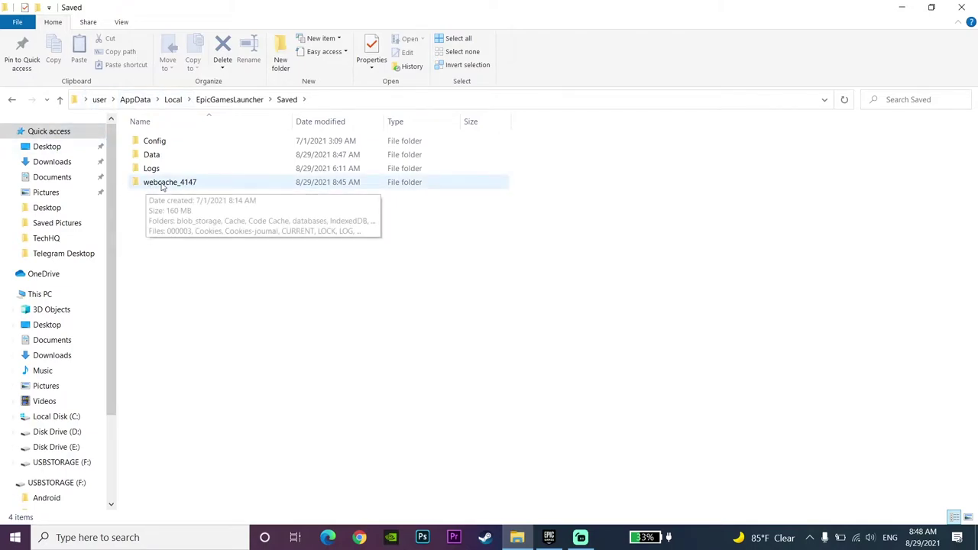
pyautogui.click(215, 183)
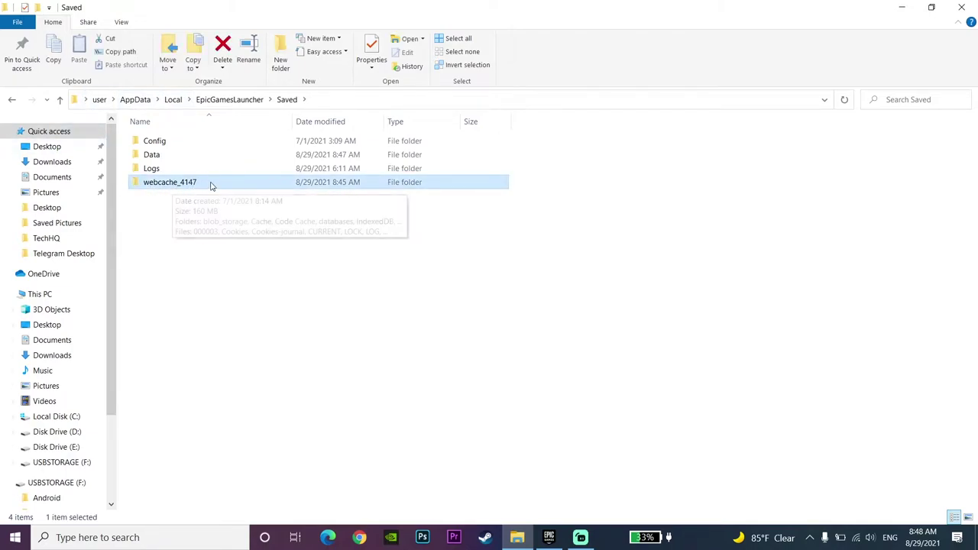
pyautogui.rightClick(204, 182)
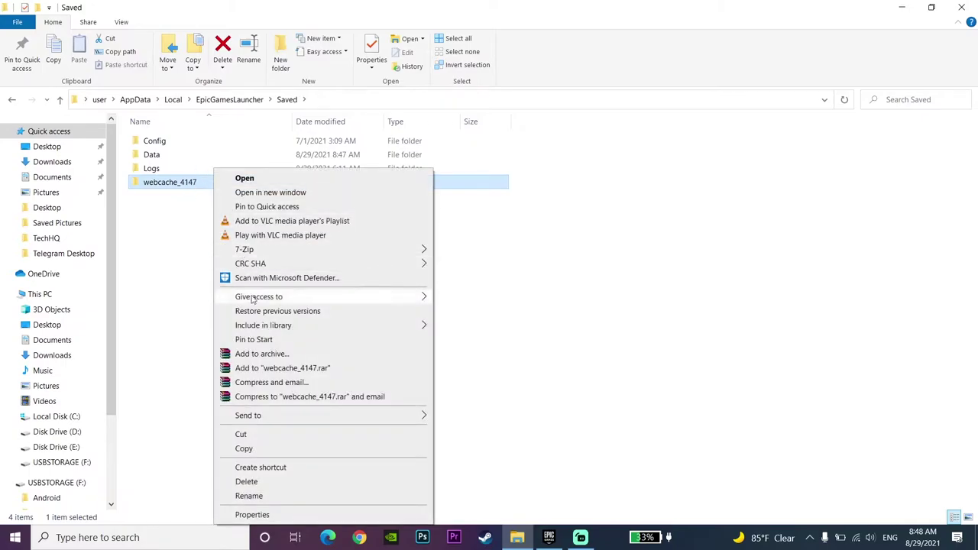
pyautogui.click(250, 482)
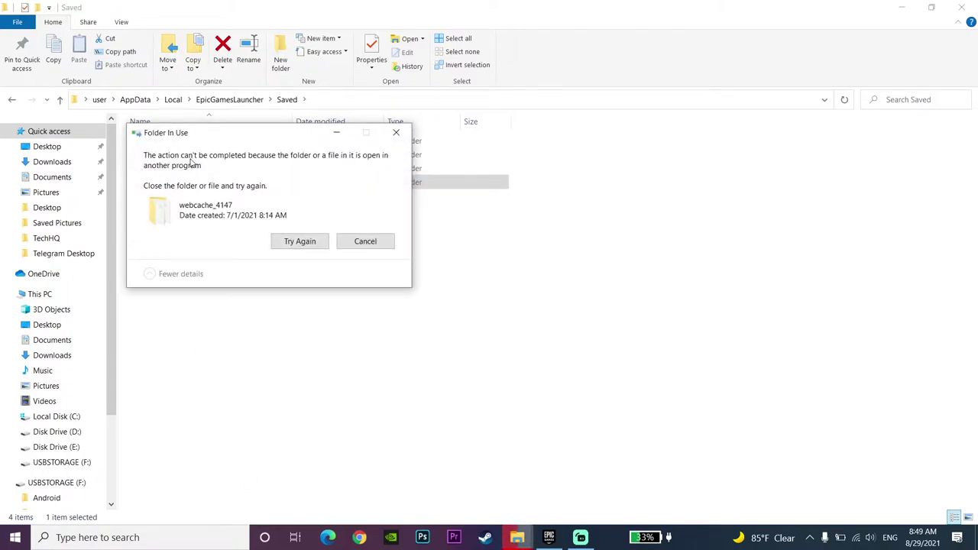
# Step: End the EpicGamesLauncher task in Task Manager, then retry deleting webcache_4147
pyautogui.rightClick(611, 538)
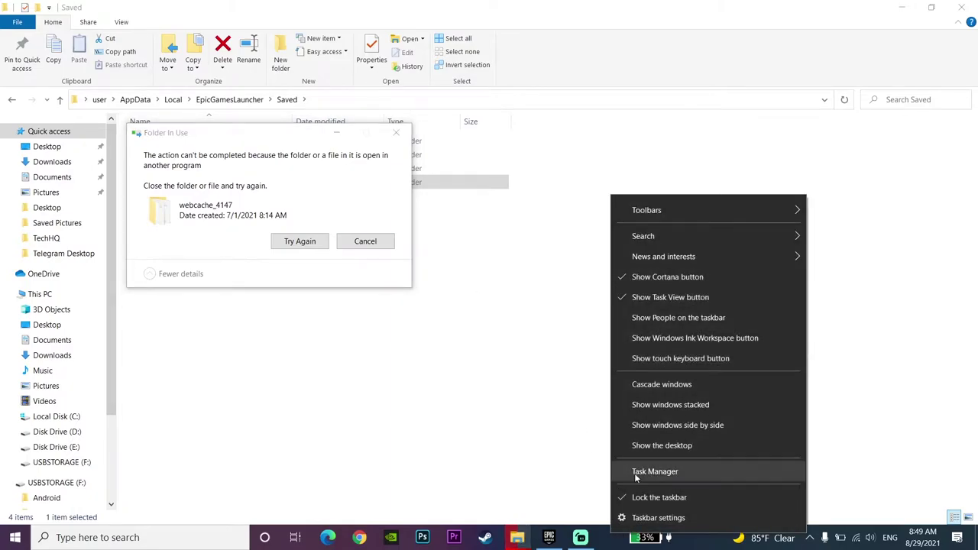
pyautogui.click(635, 476)
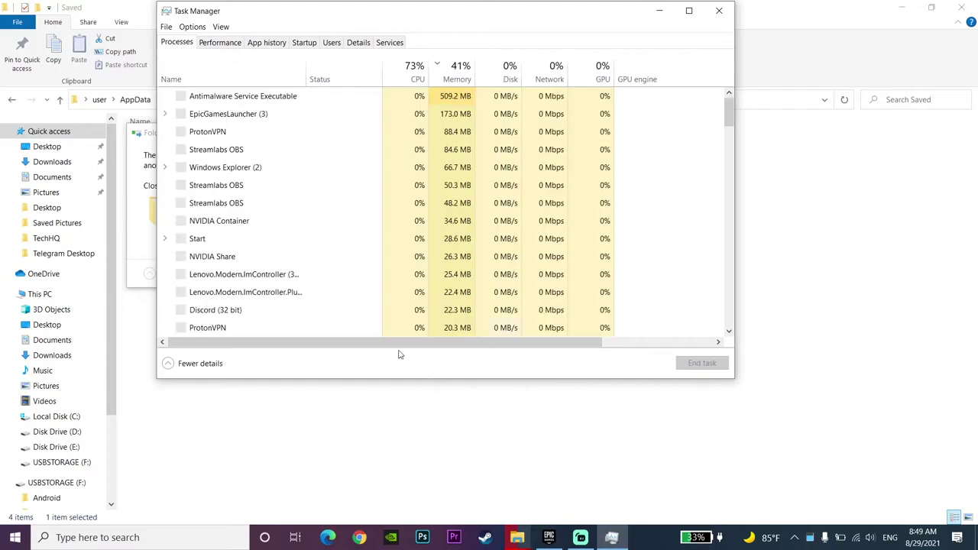
pyautogui.click(223, 114)
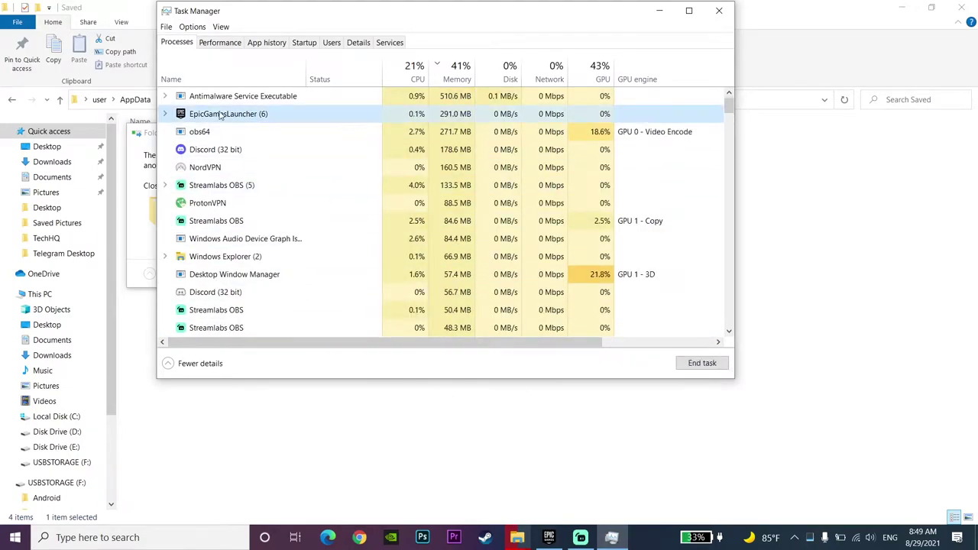
pyautogui.rightClick(277, 113)
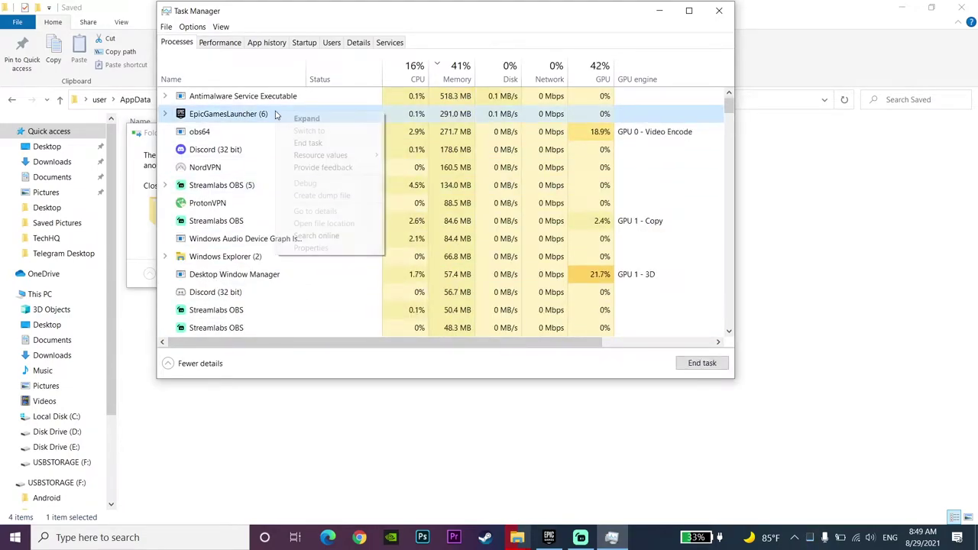
pyautogui.click(334, 143)
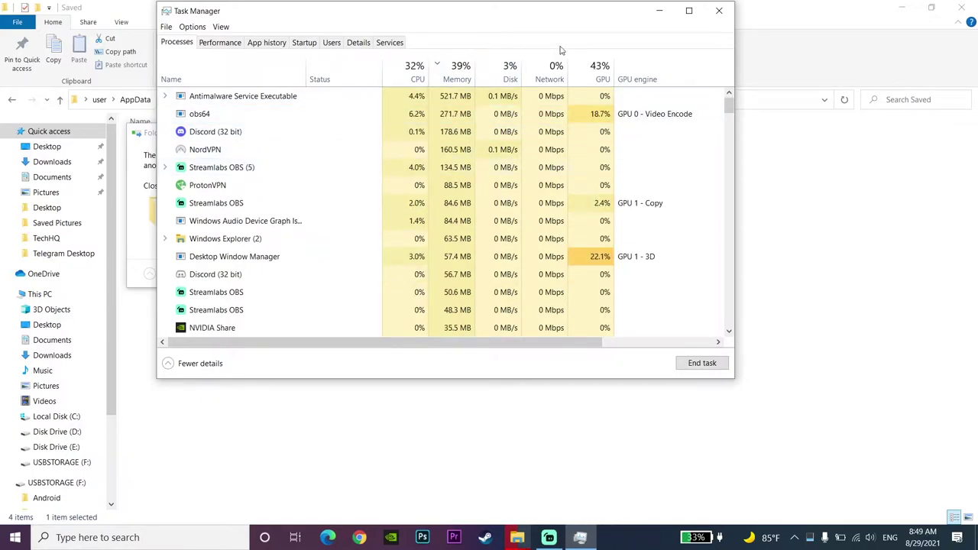
pyautogui.click(718, 17)
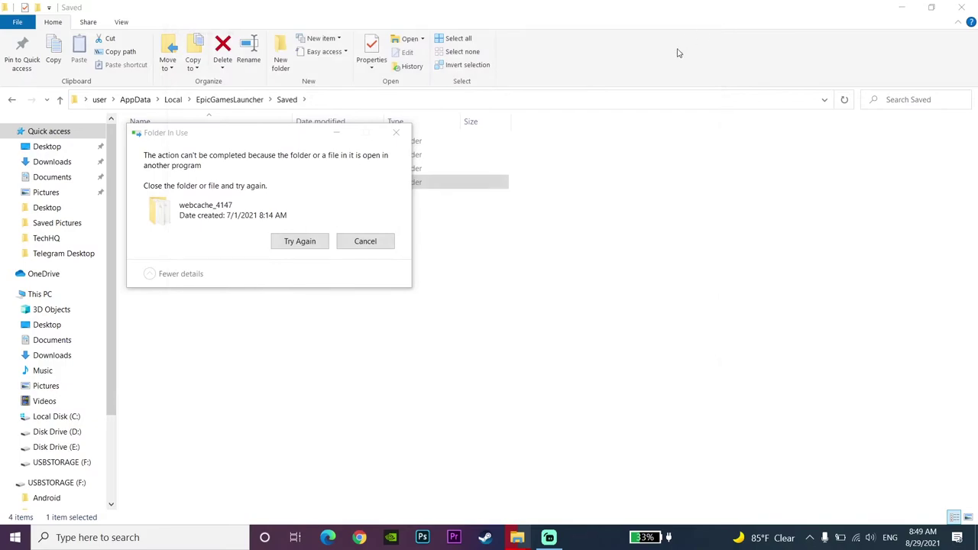
pyautogui.click(304, 242)
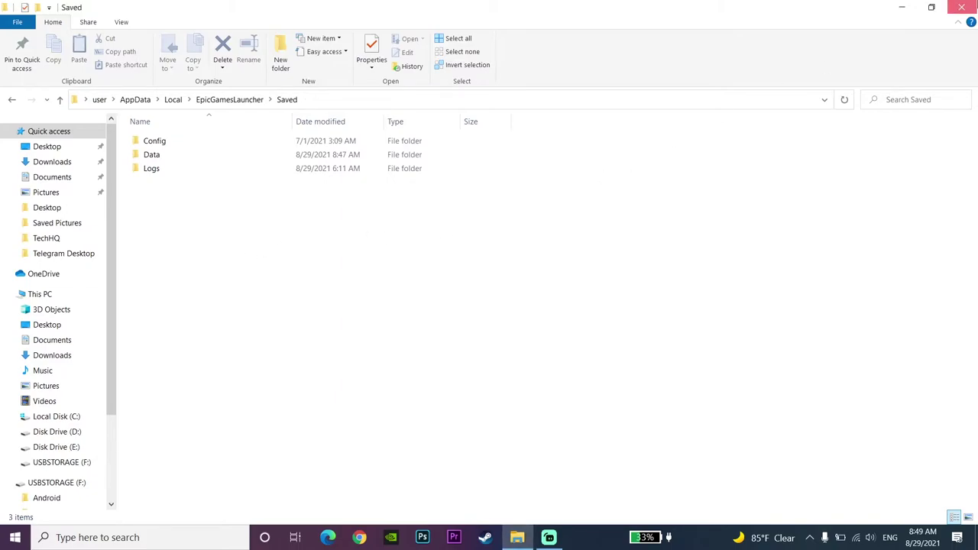
# Step: Reopen Explorer from This PC and go to Documents > My Games > Rocket League > TAGame
pyautogui.click(964, 6)
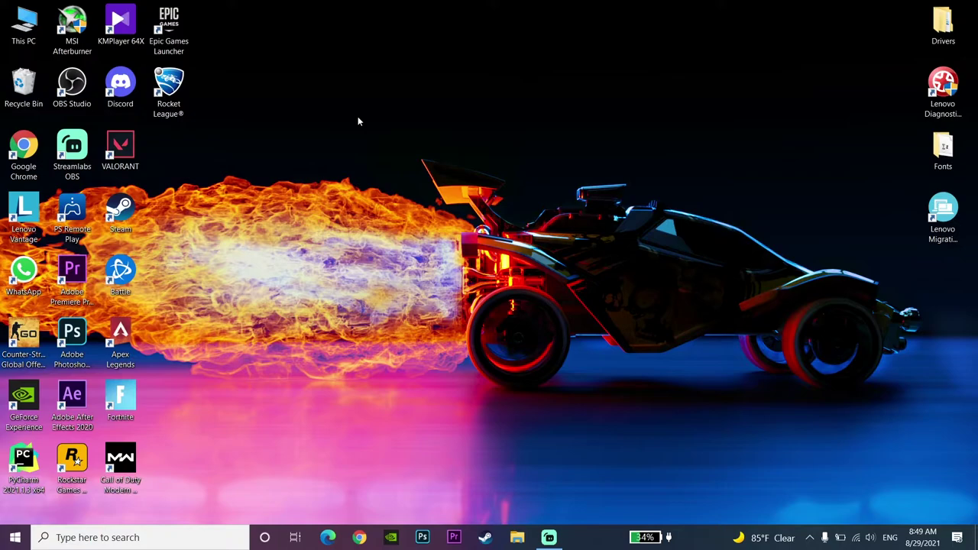
pyautogui.click(27, 37)
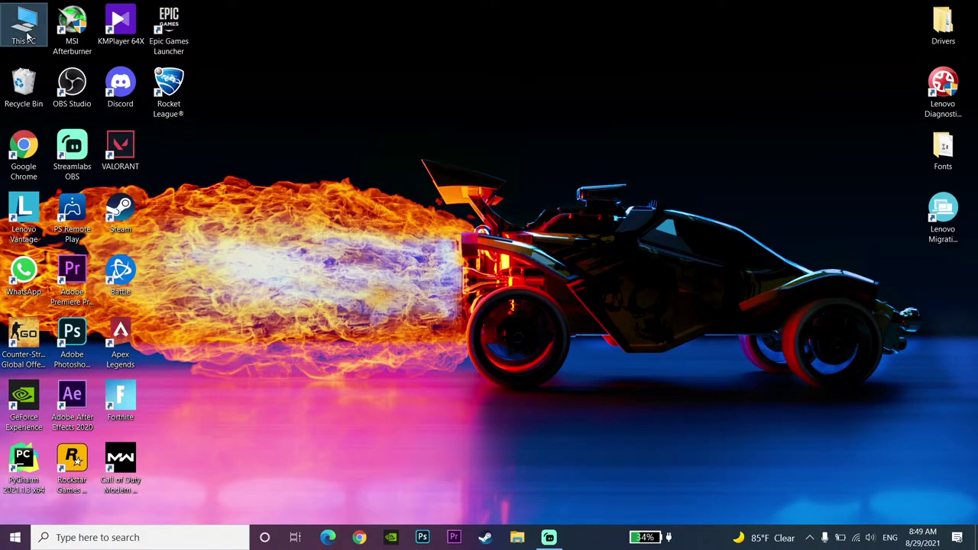
pyautogui.doubleClick(28, 36)
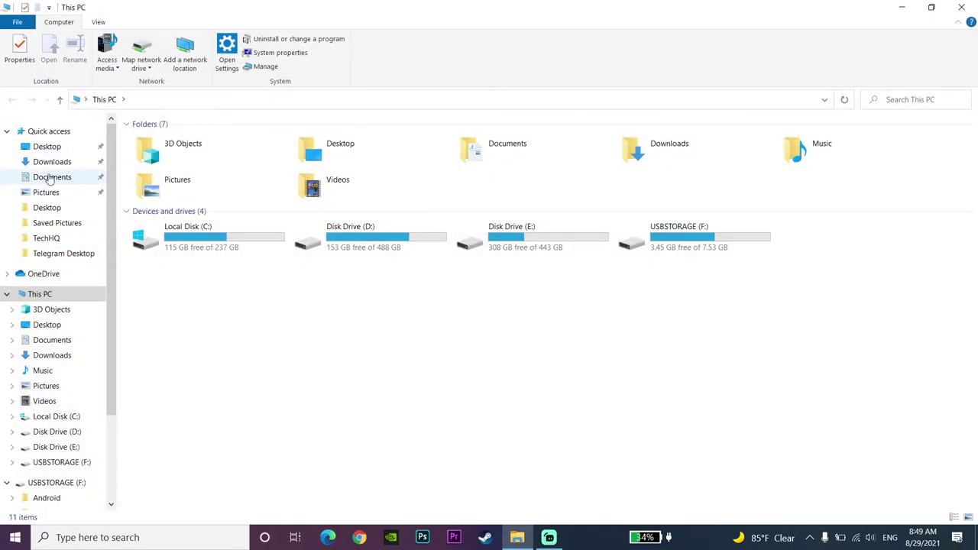
pyautogui.click(32, 179)
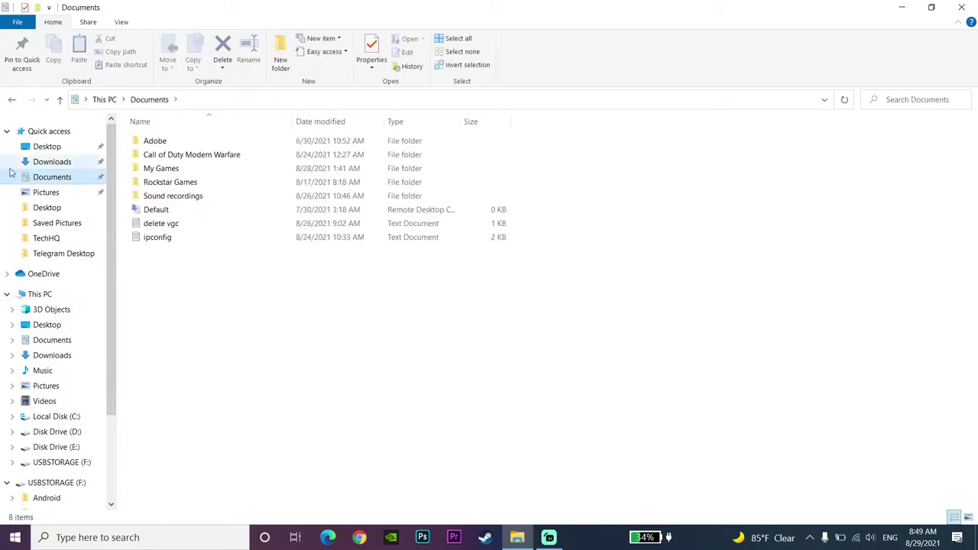
pyautogui.doubleClick(148, 171)
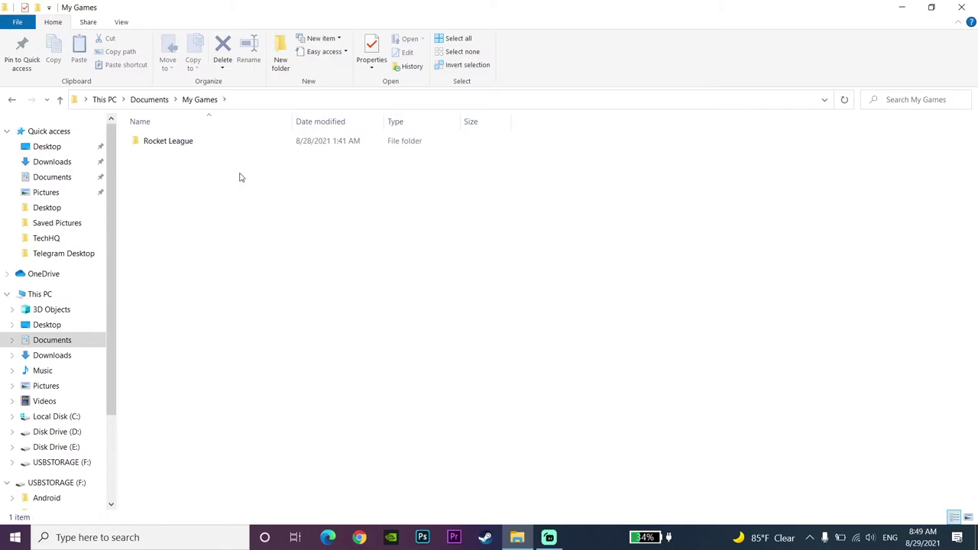
pyautogui.click(202, 147)
pyautogui.doubleClick(201, 147)
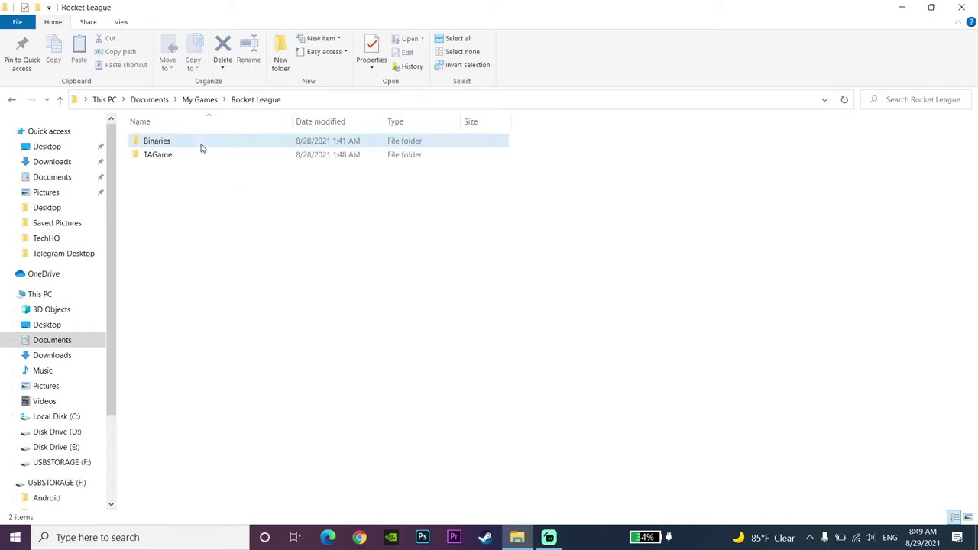
pyautogui.click(164, 155)
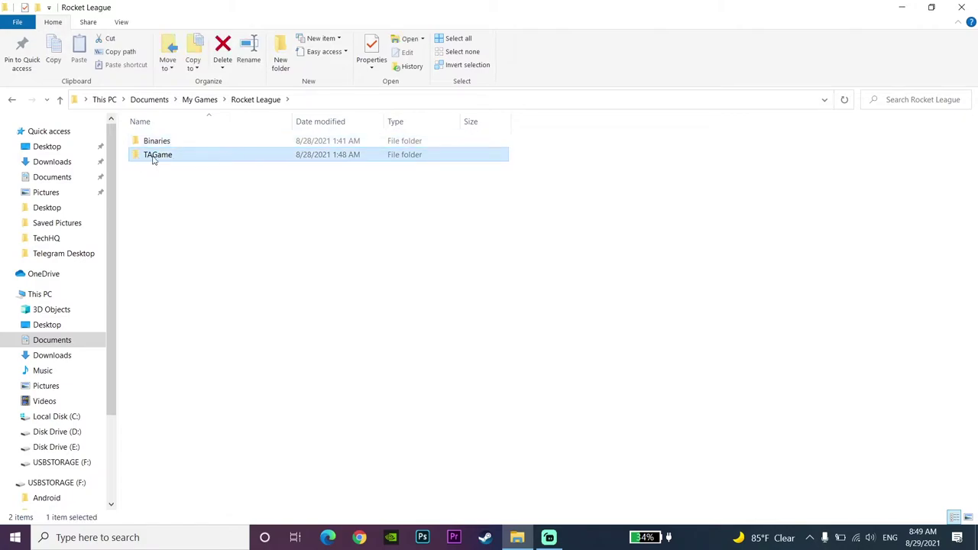
pyautogui.doubleClick(161, 157)
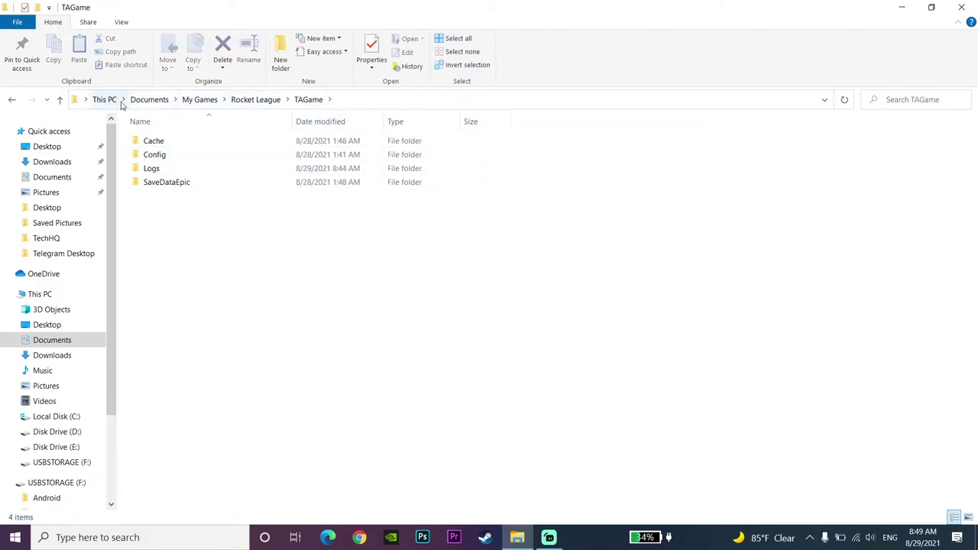
# Step: Delete the TAGame Cache folder and close File Explorer
pyautogui.click(151, 144)
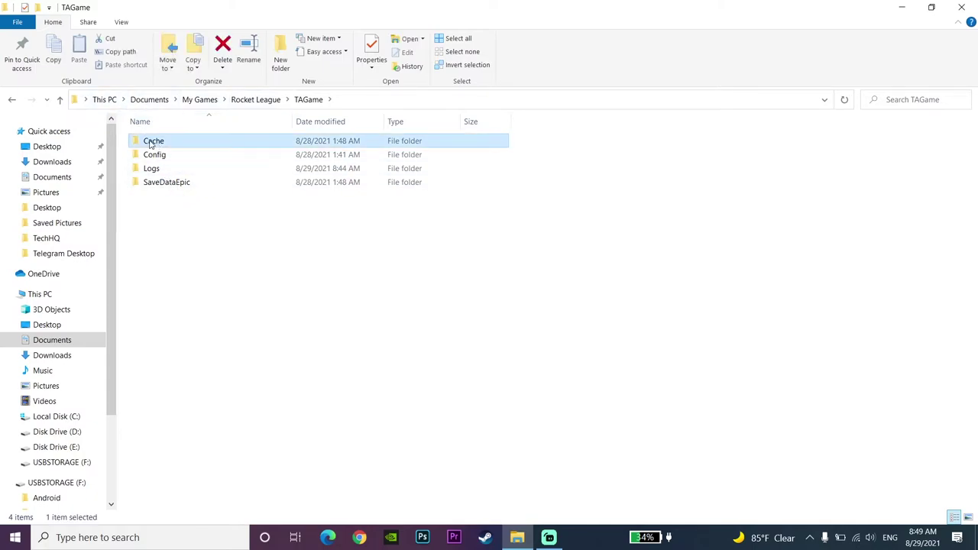
pyautogui.rightClick(179, 143)
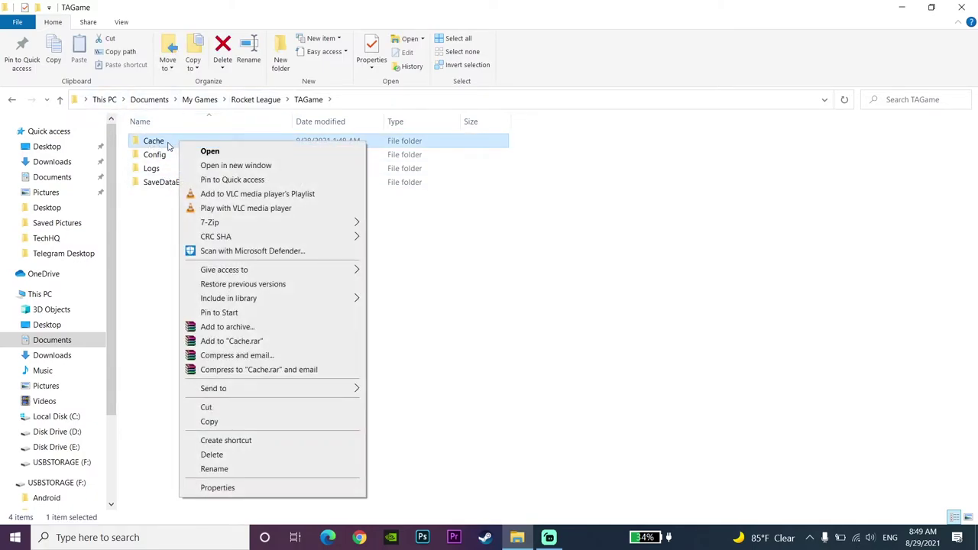
pyautogui.click(222, 459)
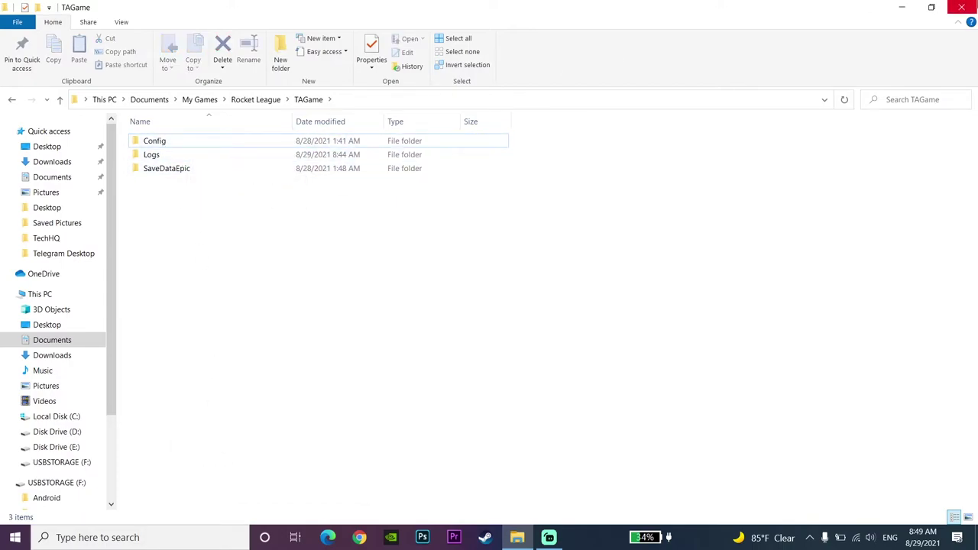
pyautogui.click(961, 6)
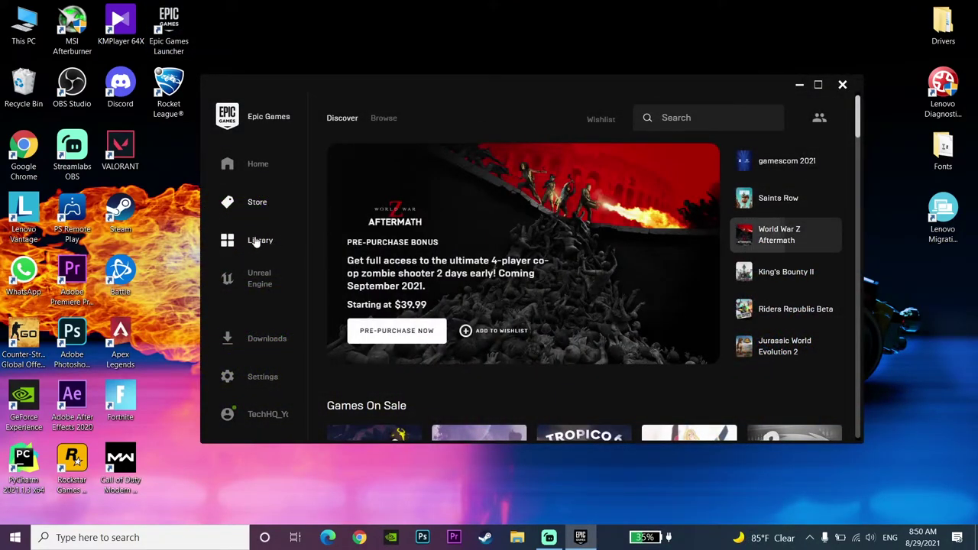
# Step: Verify Rocket League's game files from the Epic Games Launcher Library
pyautogui.click(257, 241)
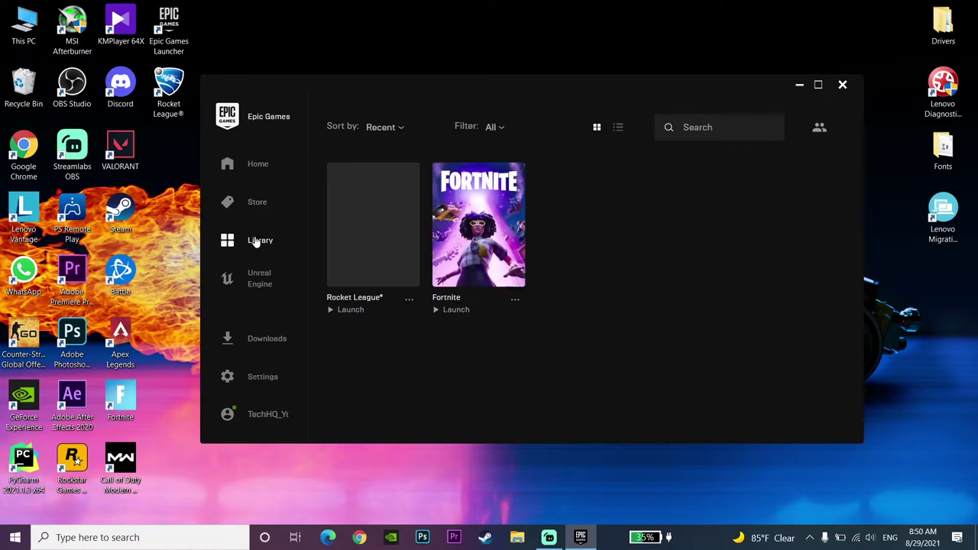
pyautogui.click(407, 300)
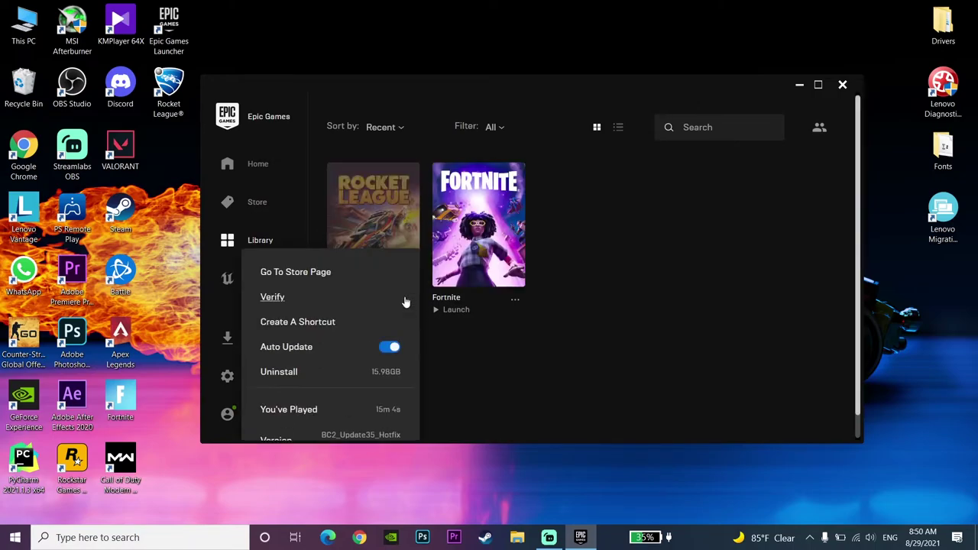
pyautogui.click(273, 297)
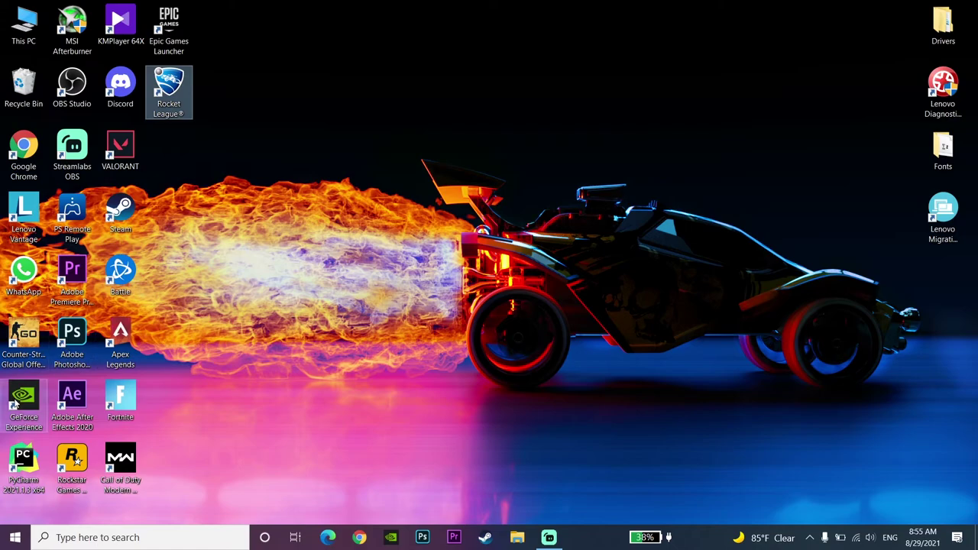
pyautogui.moveTo(13, 403); pyautogui.dragTo(262, 104)
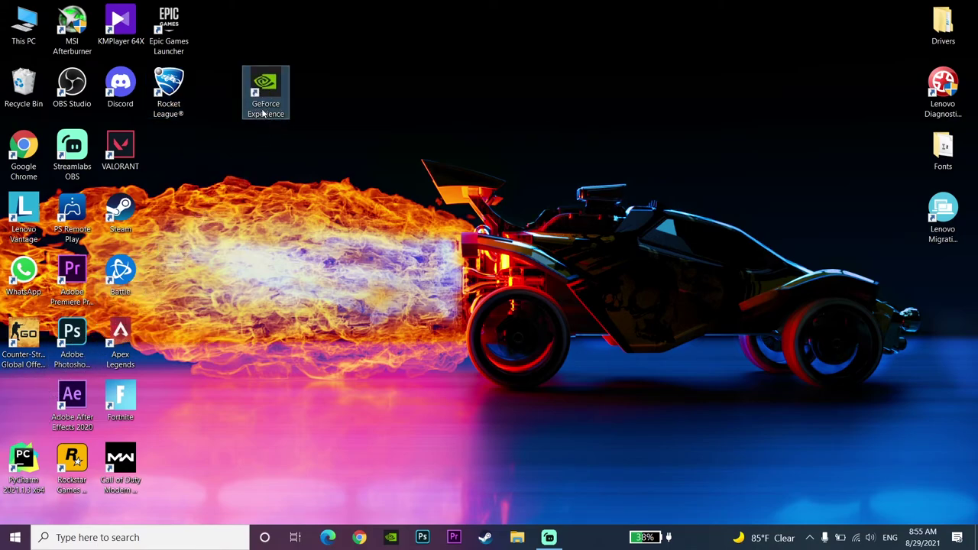
pyautogui.click(234, 152)
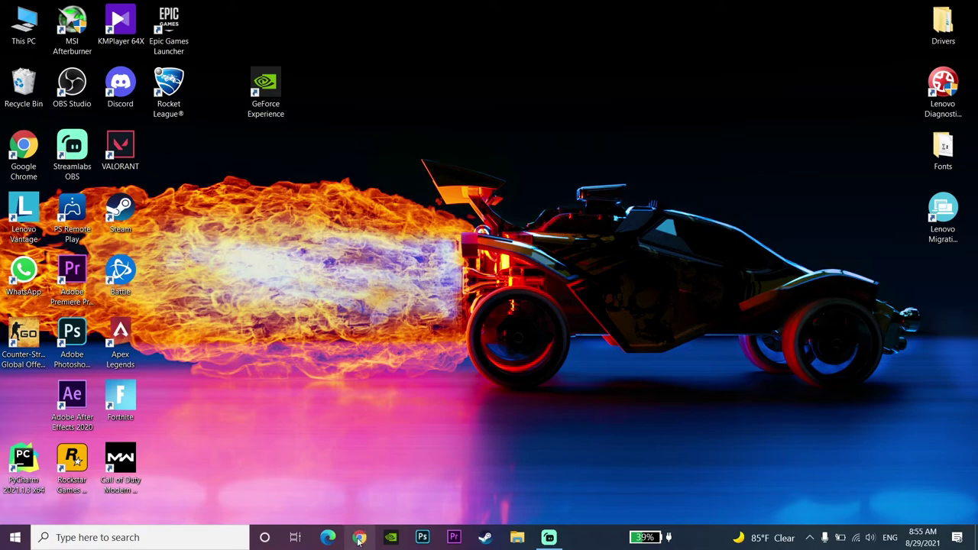
pyautogui.moveTo(265, 90); pyautogui.dragTo(55, 383)
pyautogui.click(217, 140)
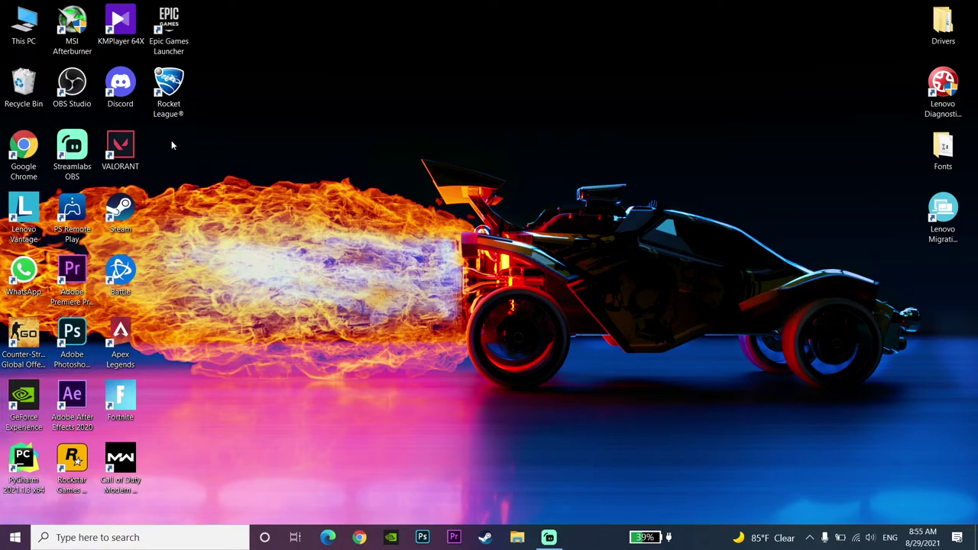
# Step: Run an automatic driver search for the NVIDIA GeForce GTX 1660 Ti in Device Manager
pyautogui.rightClick(15, 39)
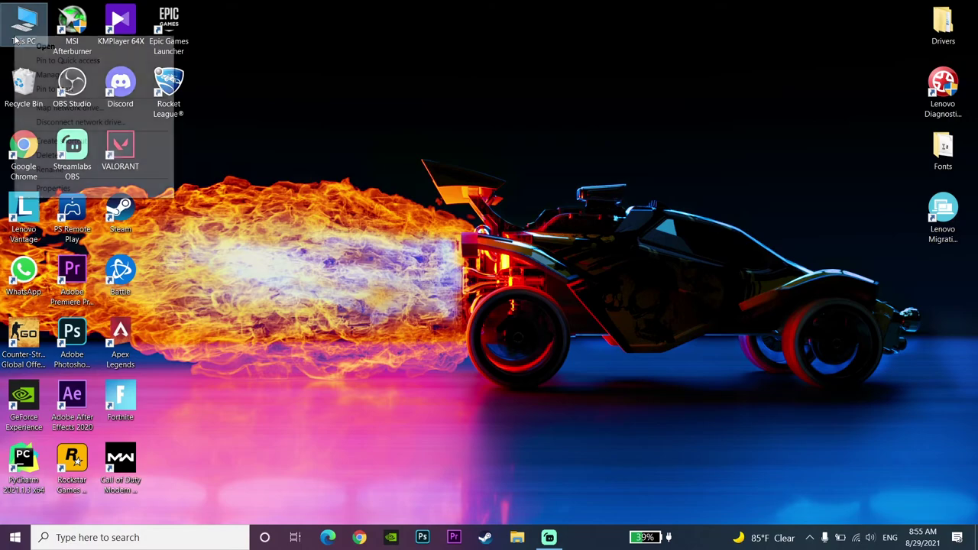
pyautogui.click(46, 190)
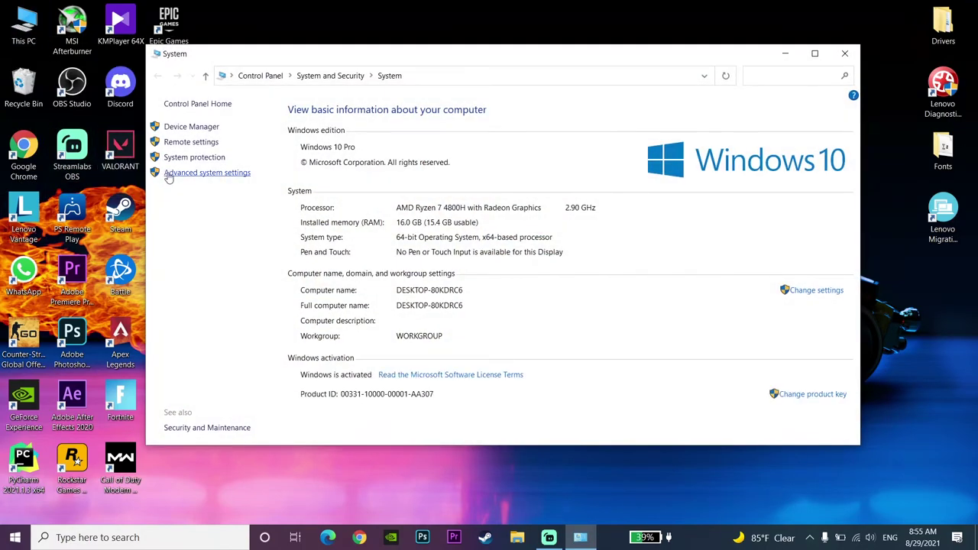
pyautogui.click(190, 128)
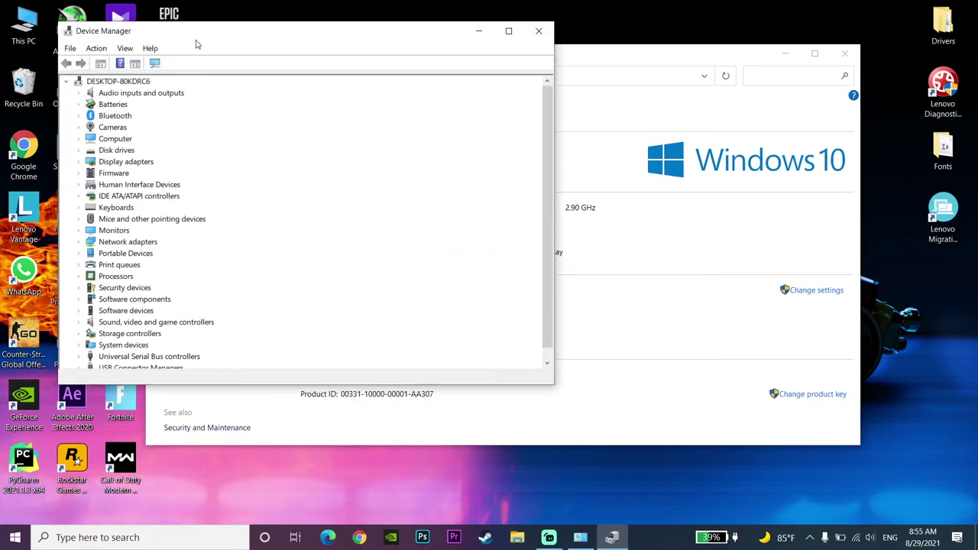
pyautogui.click(143, 148)
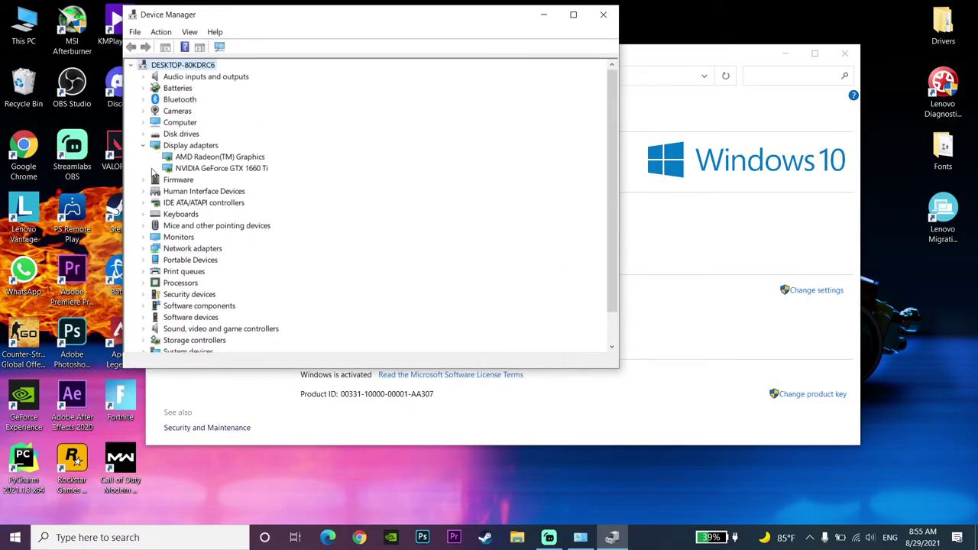
pyautogui.doubleClick(218, 169)
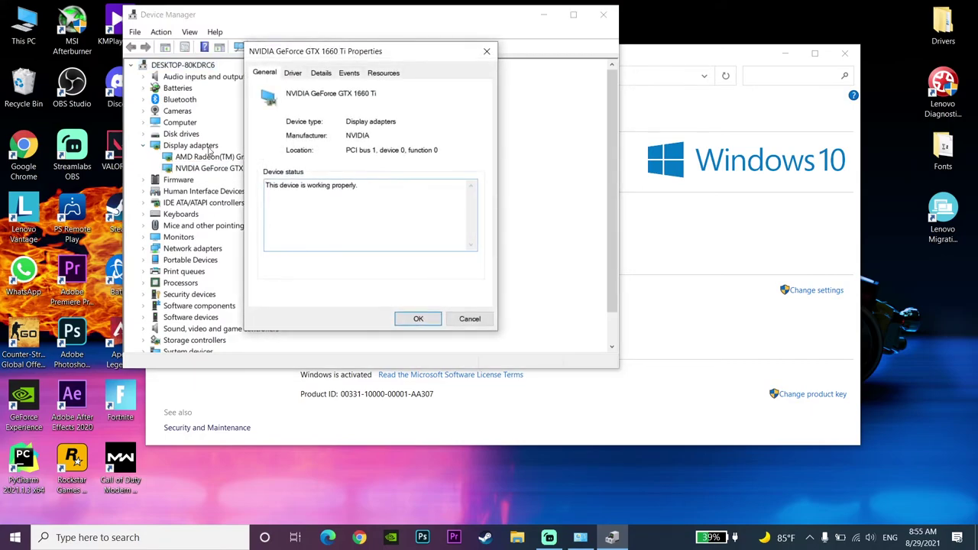
pyautogui.click(294, 74)
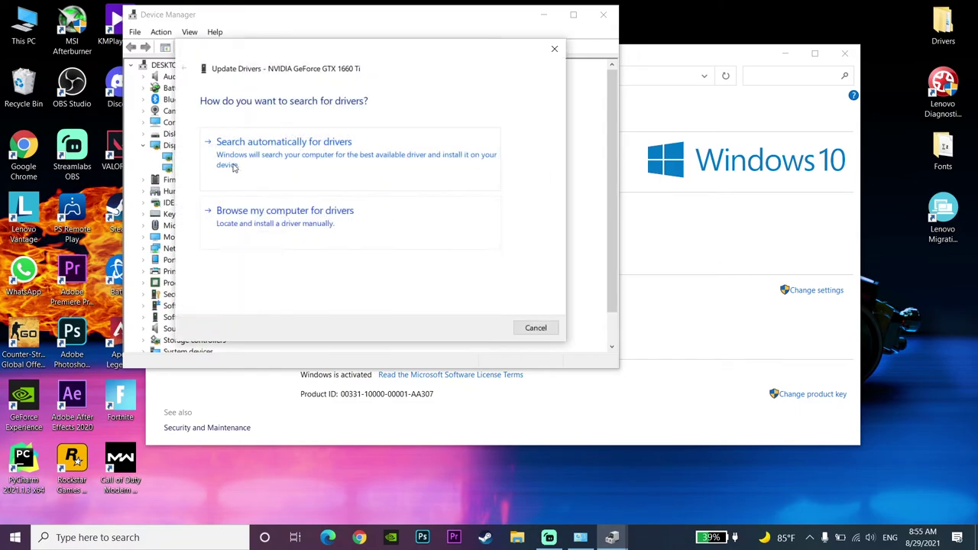
pyautogui.click(318, 147)
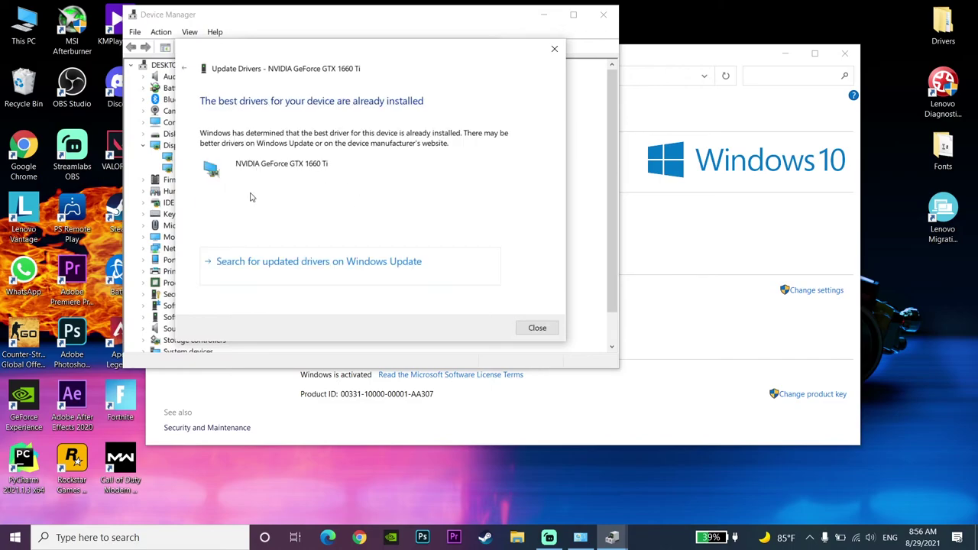